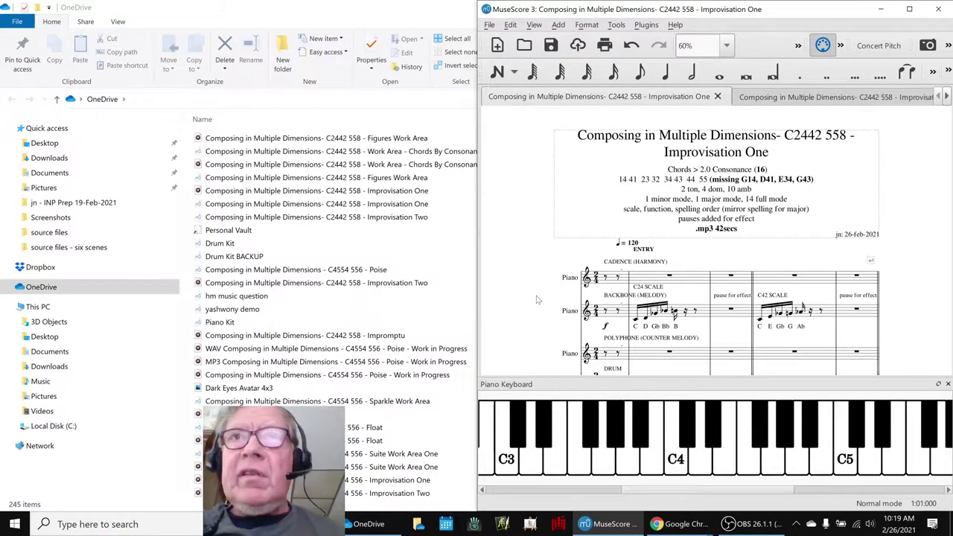
Step: Play Improvisation One, close the piano keyboard panel, and check OBS before listing Chrome windows
{"action": "key", "text": "space"}
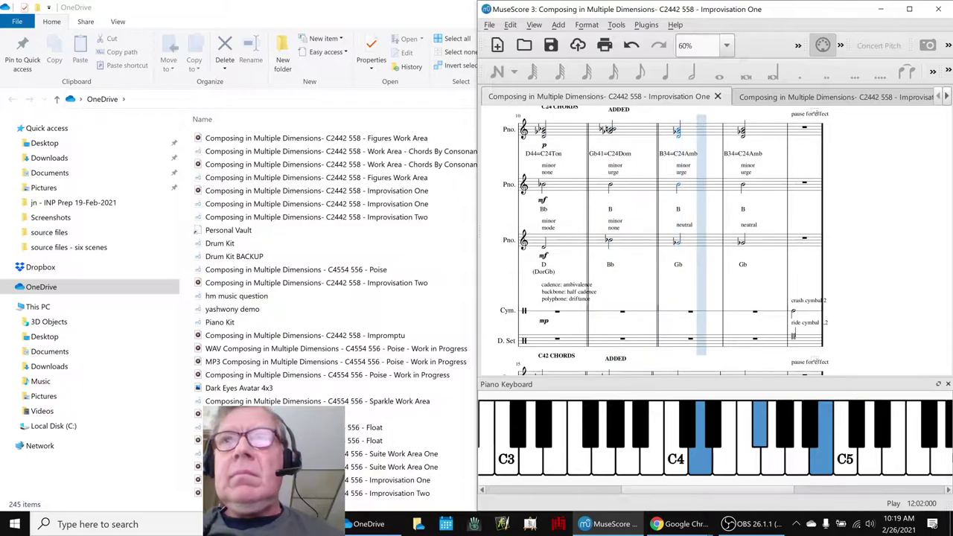
{"action": "left_click", "coordinate": [948, 383]}
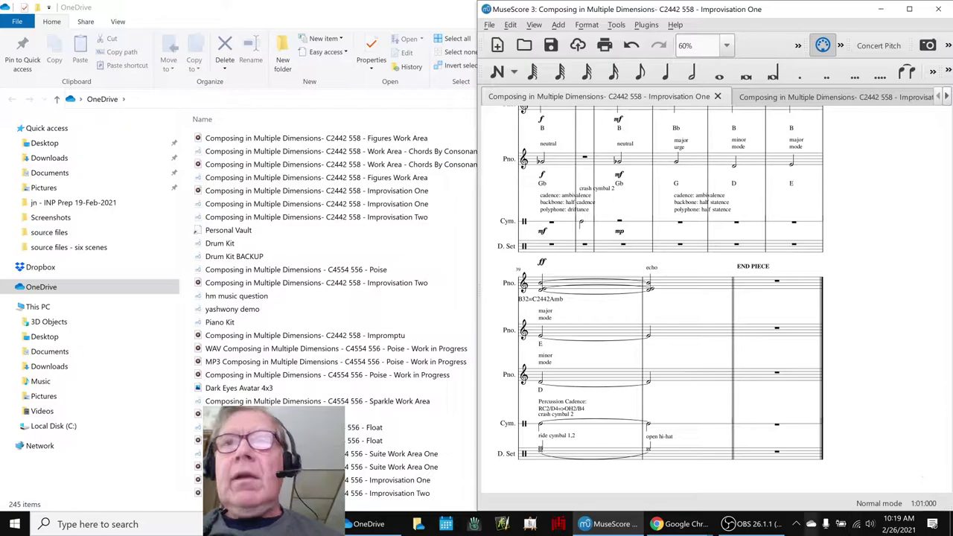
{"action": "left_click", "coordinate": [739, 524]}
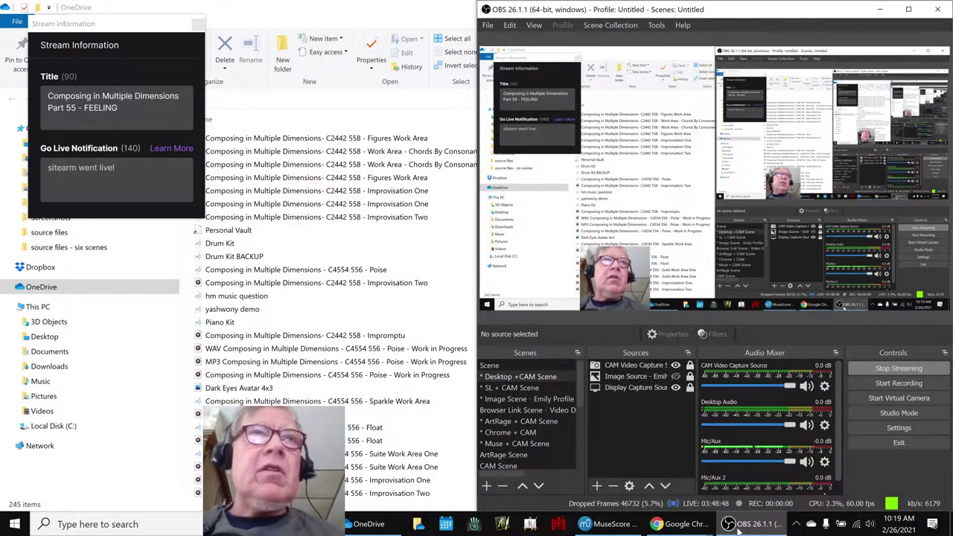
{"action": "left_click", "coordinate": [607, 524]}
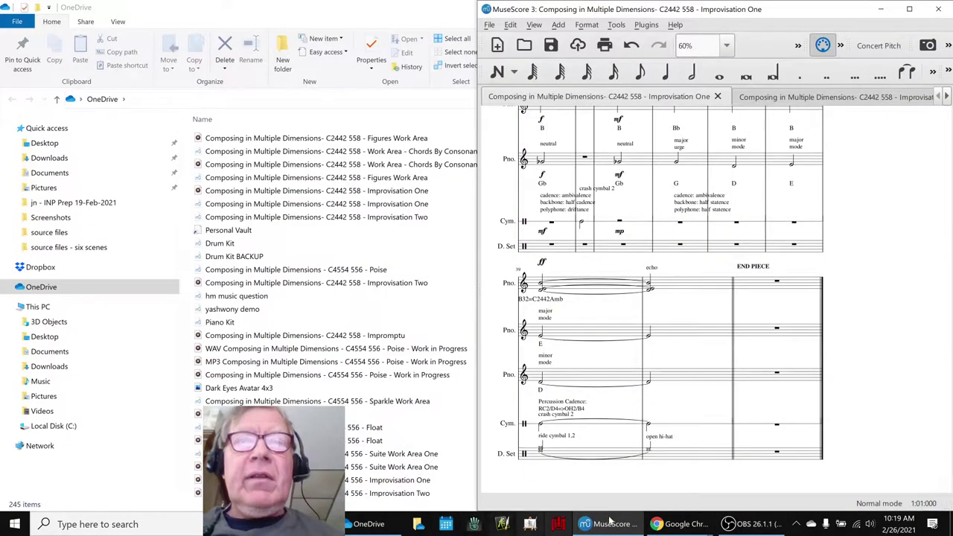
{"action": "left_click", "coordinate": [680, 522]}
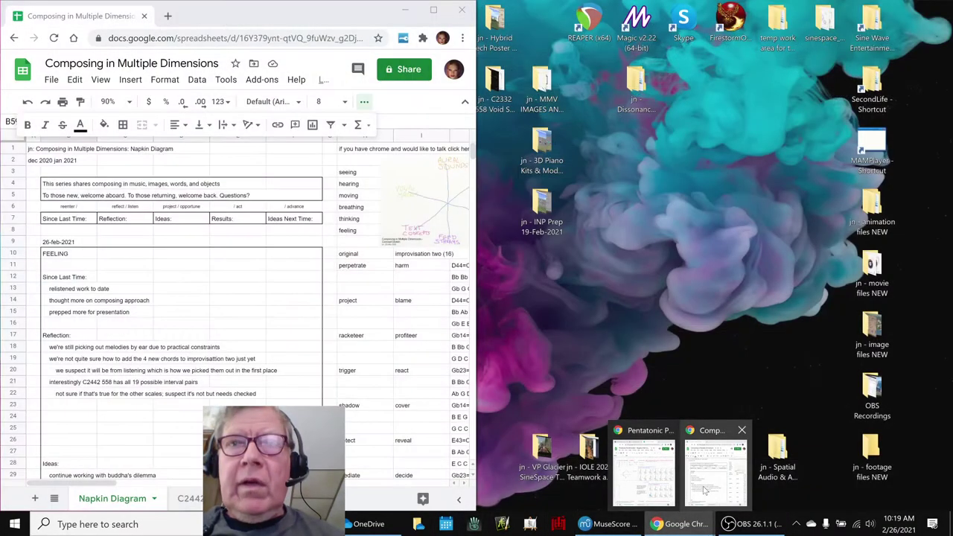
Step: Show the Composing in Multiple Dimensions spreadsheet, then return the score to its start
{"action": "left_click", "coordinate": [714, 469]}
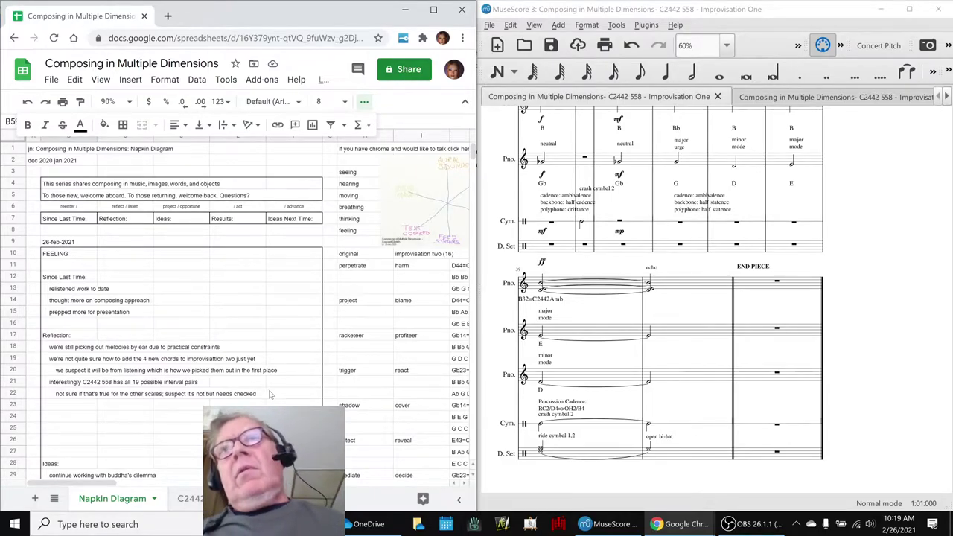
{"action": "left_click", "coordinate": [903, 381]}
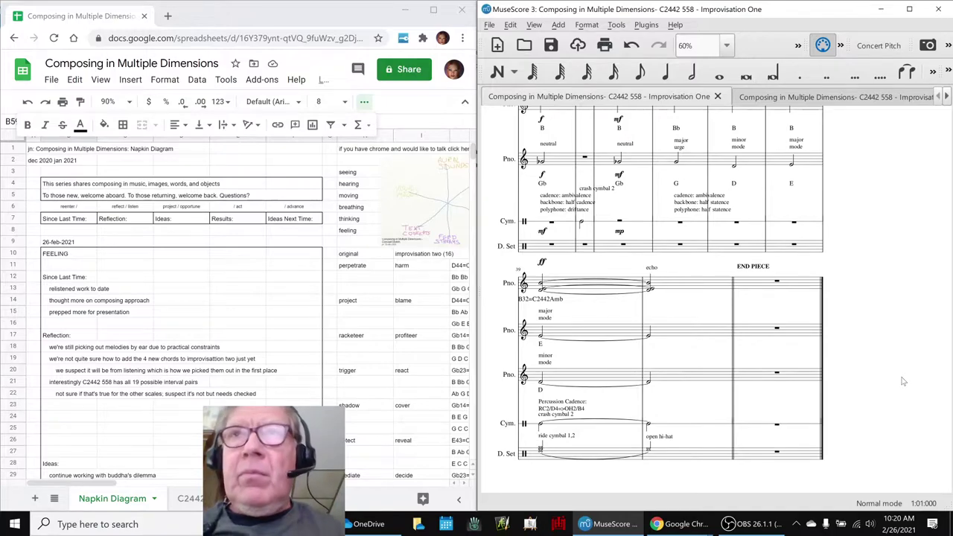
{"action": "key", "text": "ctrl+Home"}
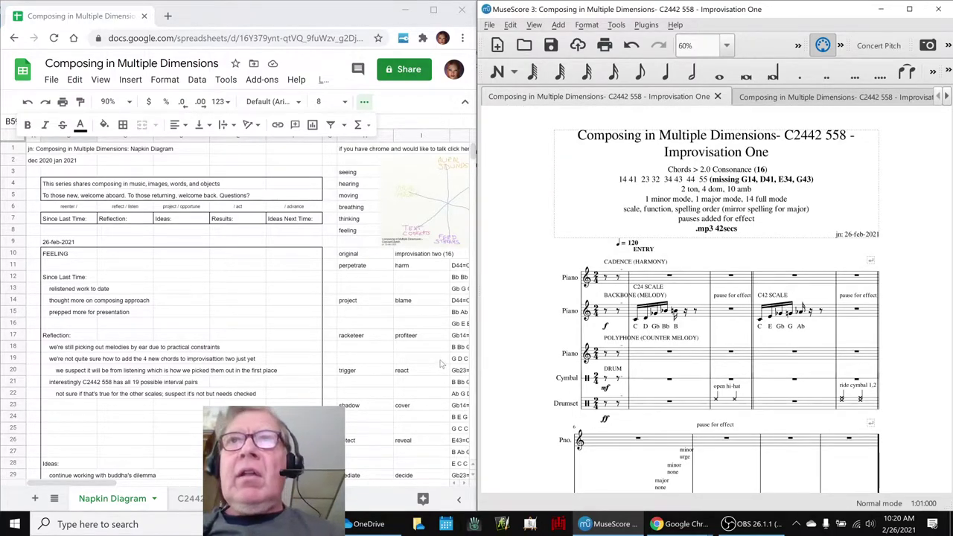
Step: Remove '(missing G14, D41, E34, G43)' from the subtitle and change Consonance 16 to bold 20
{"action": "double_click", "coordinate": [722, 180]}
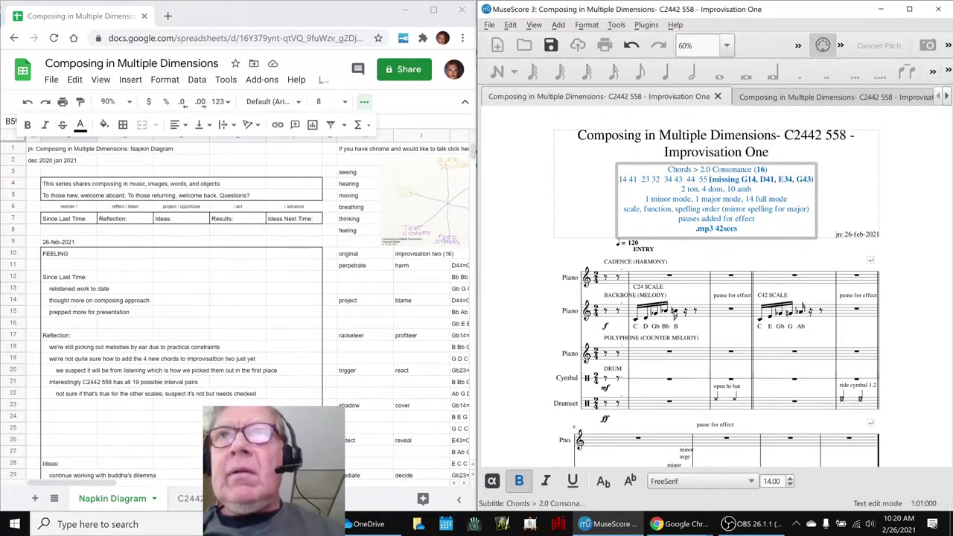
{"action": "left_click_drag", "start_coordinate": [711, 179], "coordinate": [796, 179]}
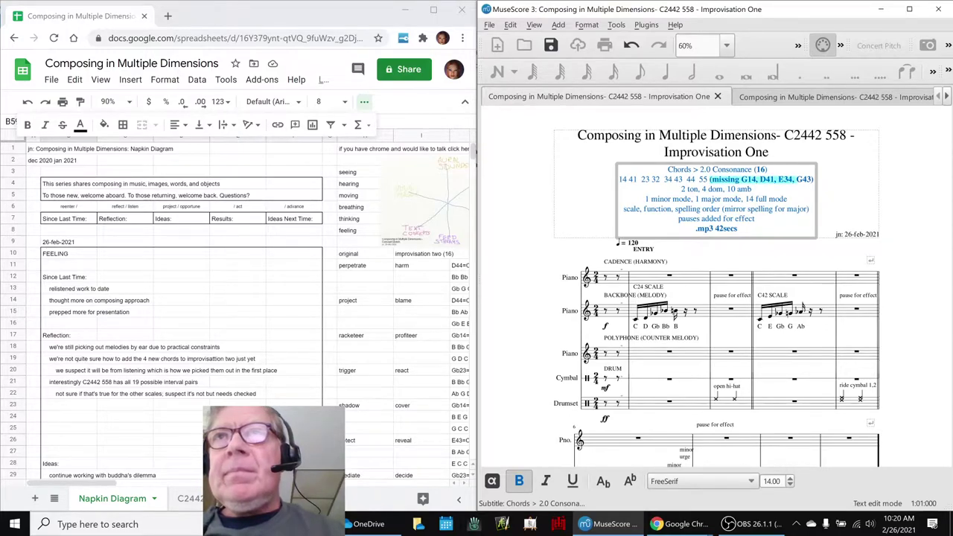
{"action": "key", "text": "BackSpace"}
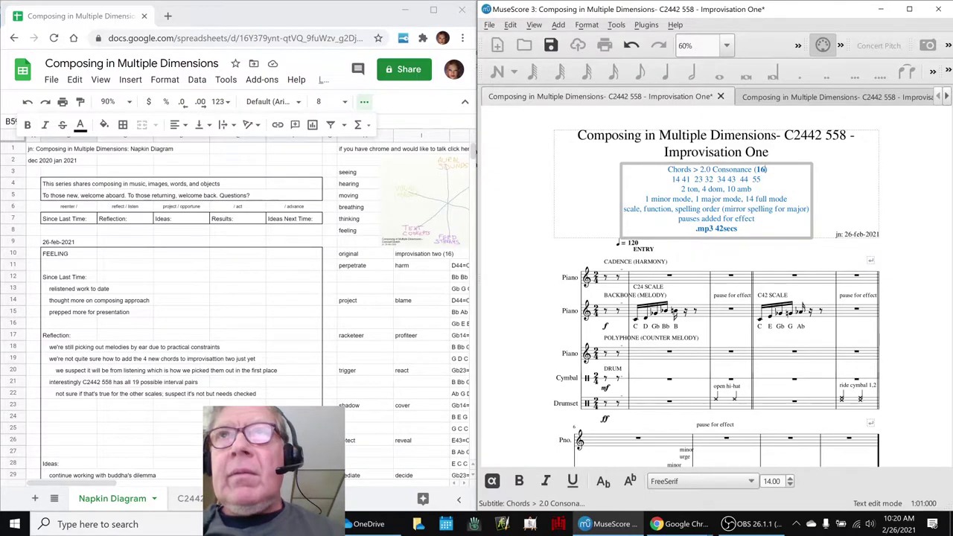
{"action": "key", "text": "BackSpace"}
{"action": "key", "text": "BackSpace"}
{"action": "type", "text": "20"}
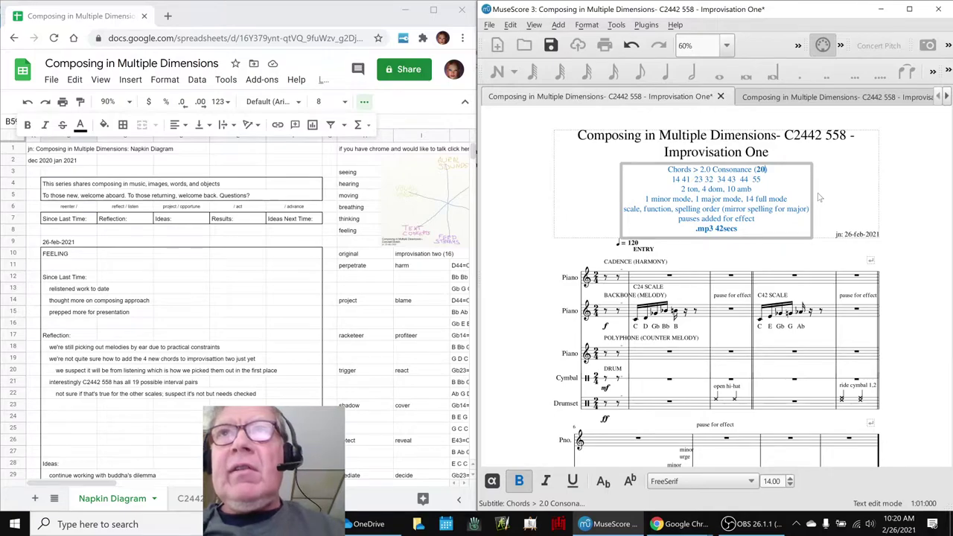
{"action": "key", "text": "shift+Left"}
{"action": "key", "text": "shift+Left"}
{"action": "key", "text": "ctrl+b"}
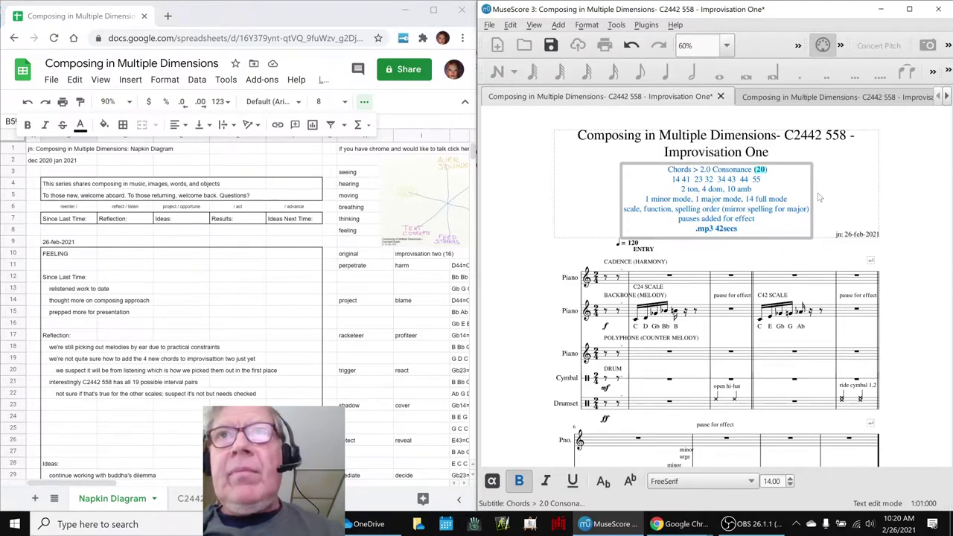
{"action": "left_click", "coordinate": [917, 297]}
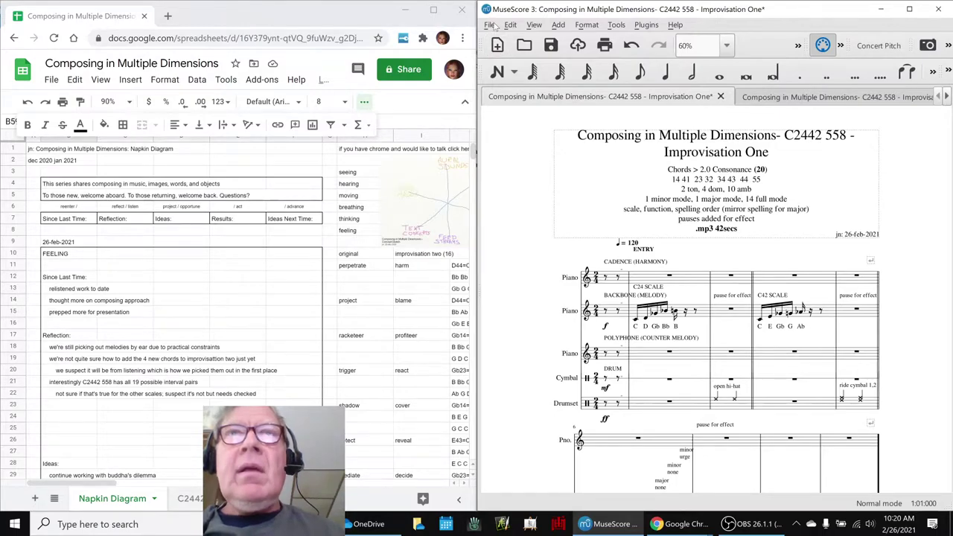
Step: Save the Improvisation One score and scroll through it
{"action": "left_click", "coordinate": [551, 46]}
{"action": "scroll", "coordinate": [592, 233], "scroll_direction": "down", "scroll_amount": 10}
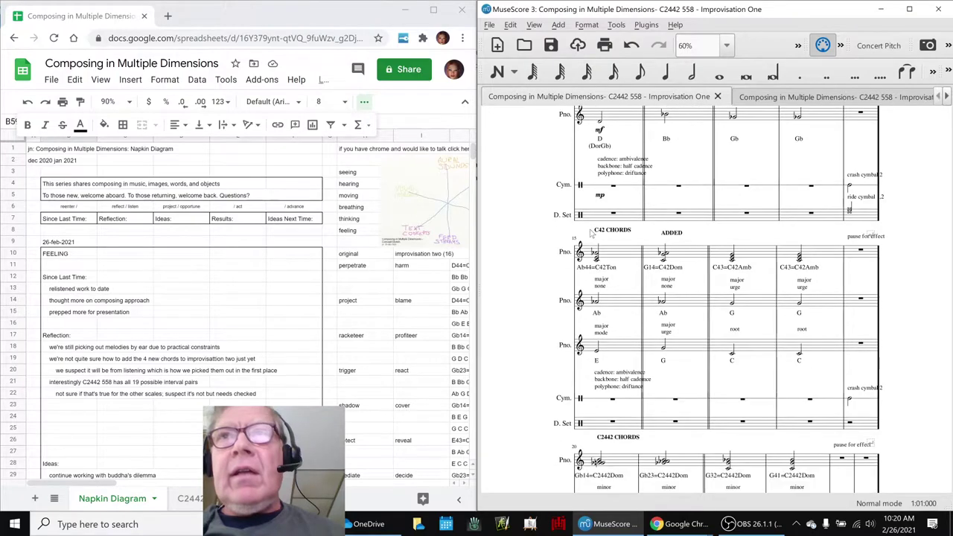
{"action": "scroll", "coordinate": [591, 233], "scroll_direction": "up", "scroll_amount": 4}
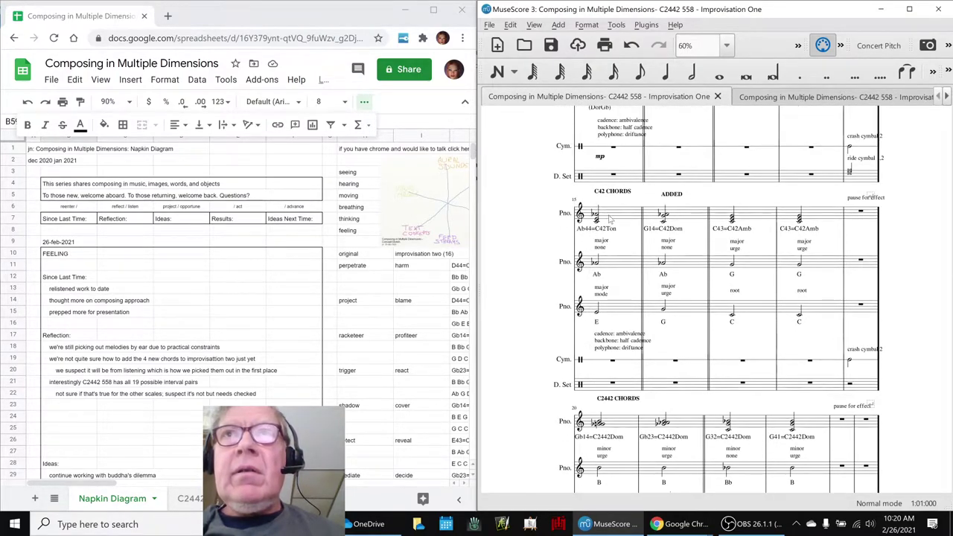
{"action": "scroll", "coordinate": [750, 256], "scroll_direction": "down", "scroll_amount": 10}
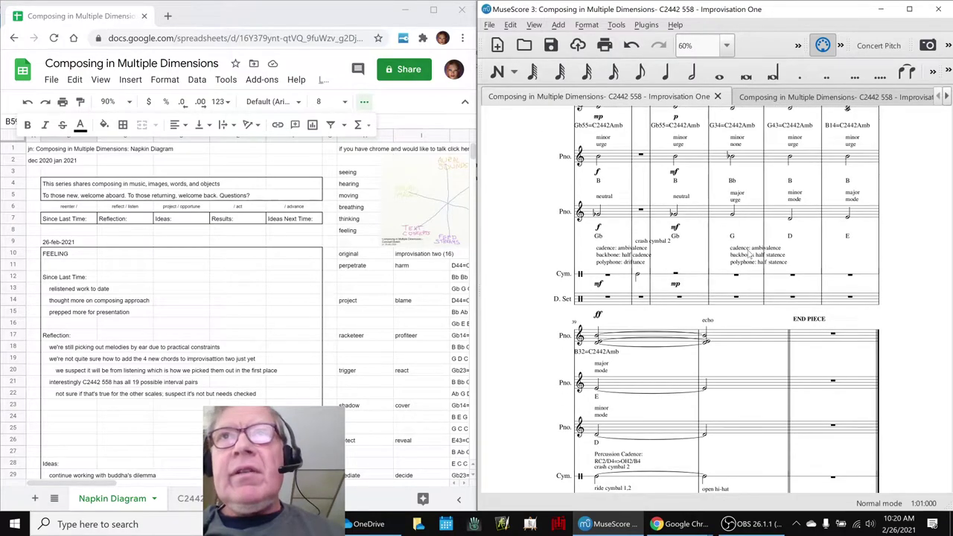
{"action": "scroll", "coordinate": [749, 253], "scroll_direction": "up", "scroll_amount": 5}
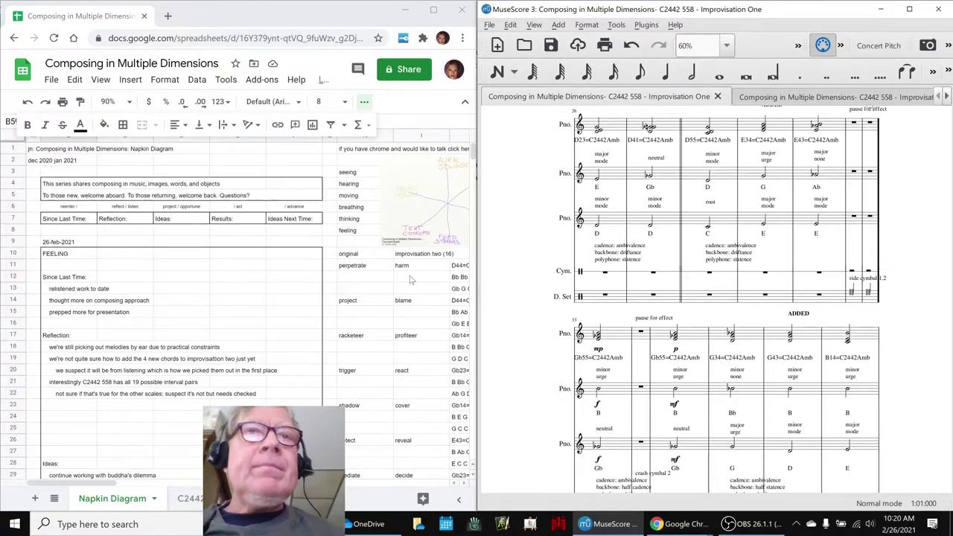
Step: Switch through Improvisation Two to the Figures Work Area score tab
{"action": "left_click", "coordinate": [779, 102]}
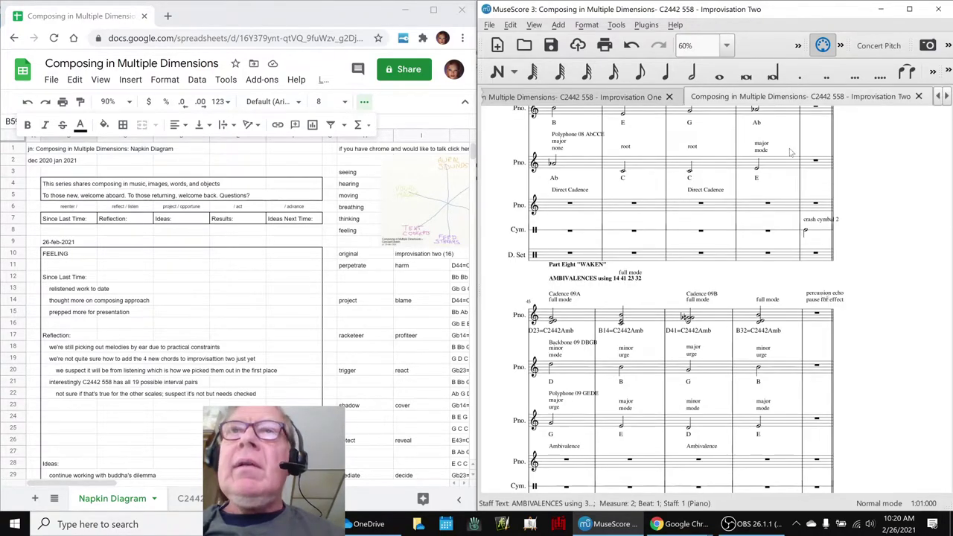
{"action": "scroll", "coordinate": [897, 343], "scroll_direction": "up", "scroll_amount": 5}
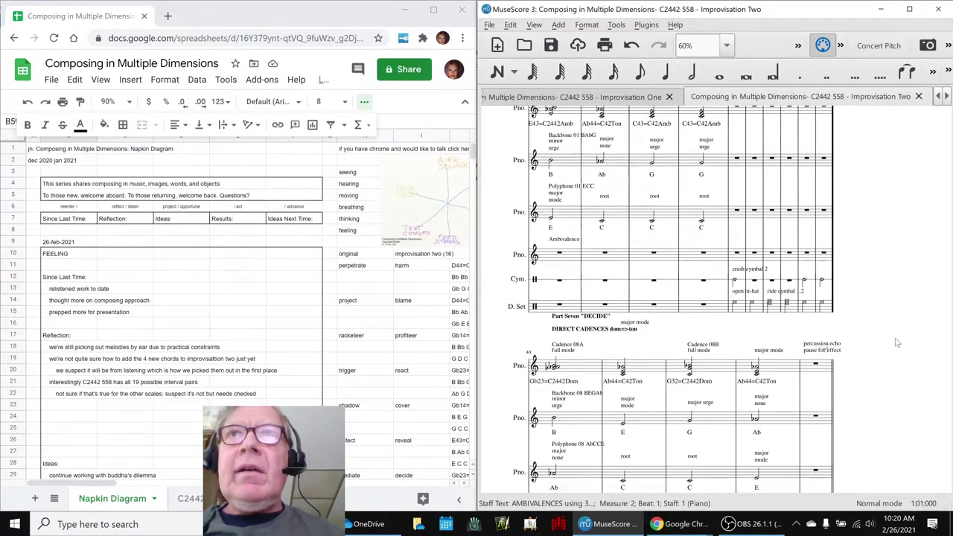
{"action": "scroll", "coordinate": [897, 342], "scroll_direction": "up", "scroll_amount": 4}
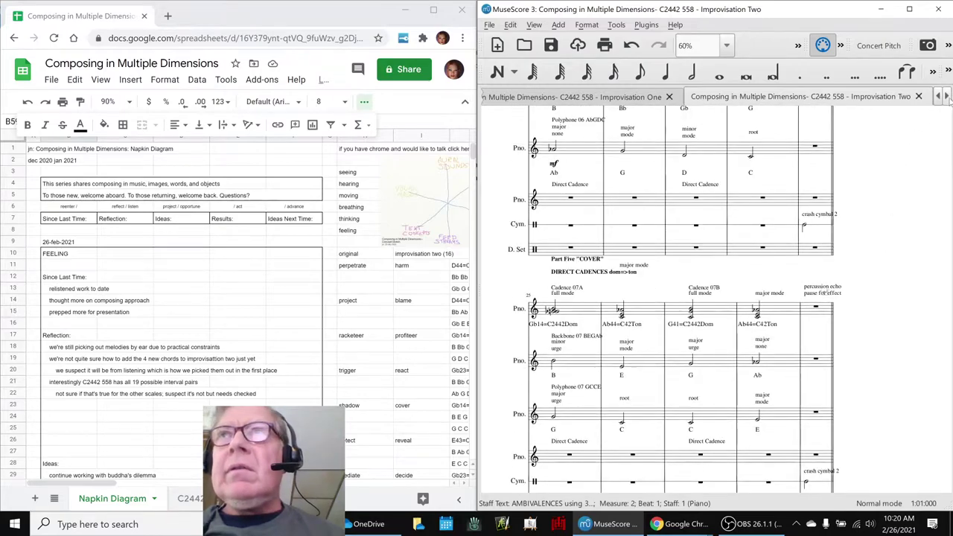
{"action": "left_click", "coordinate": [947, 97]}
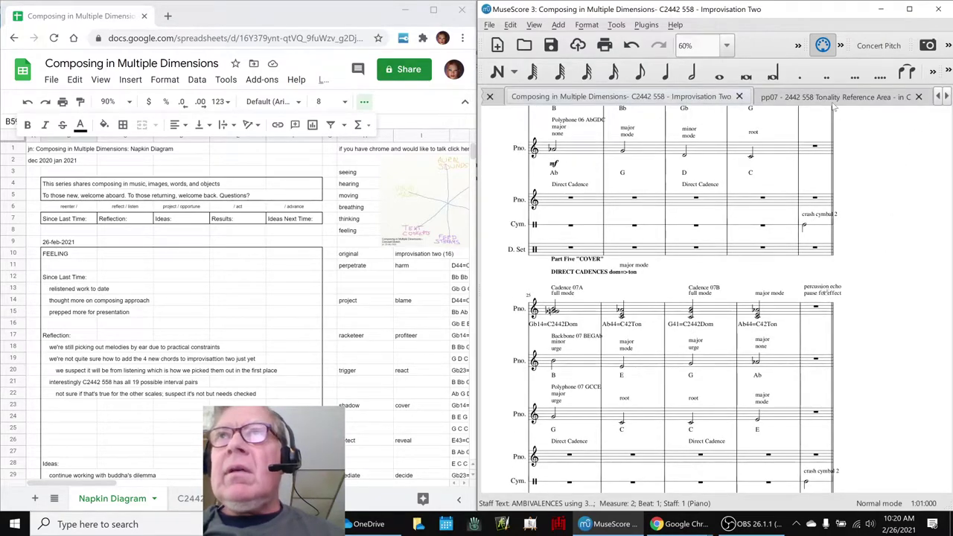
{"action": "left_click", "coordinate": [947, 97]}
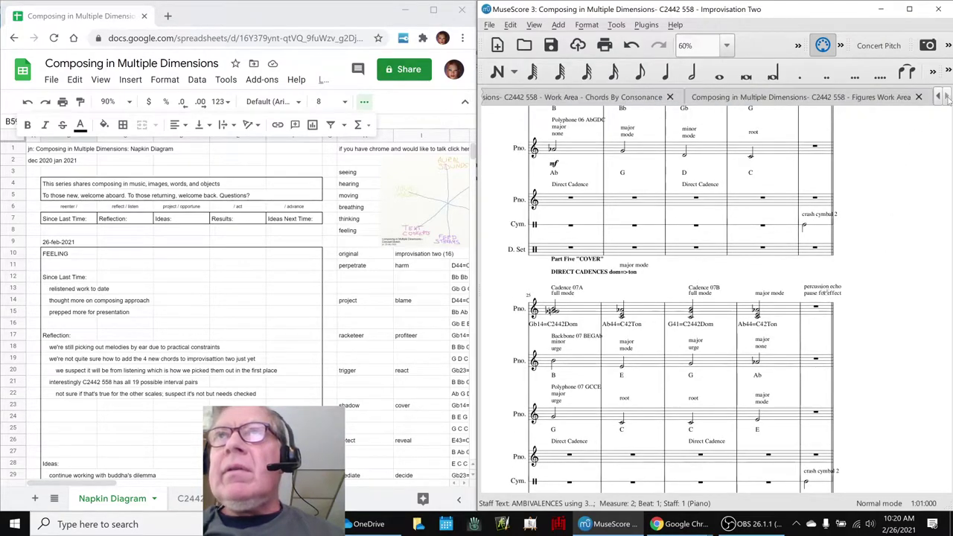
{"action": "left_click", "coordinate": [869, 102]}
Step: Change the tempo marking from 120 to ♩ = 360 and play the figures
{"action": "scroll", "coordinate": [871, 261], "scroll_direction": "down", "scroll_amount": 5}
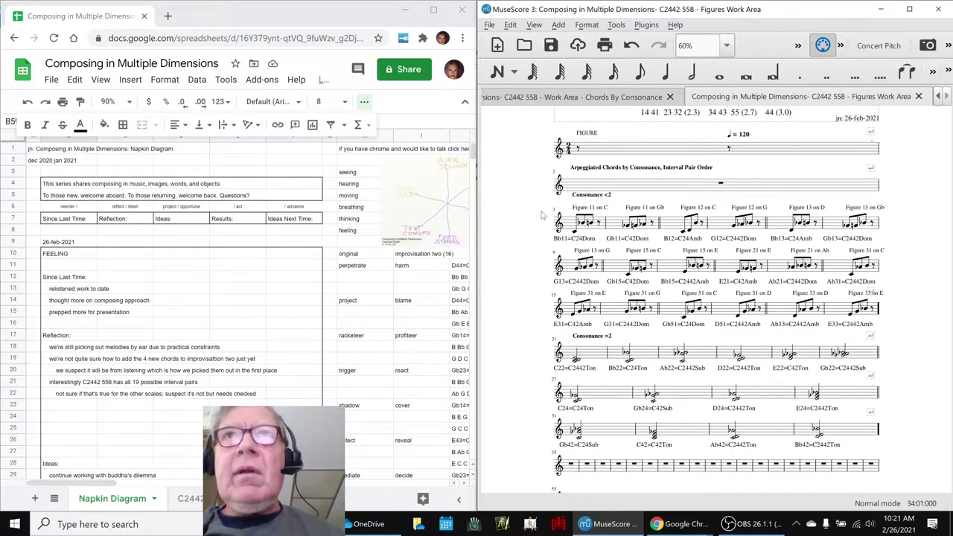
{"action": "scroll", "coordinate": [542, 215], "scroll_direction": "up", "scroll_amount": 2}
{"action": "double_click", "coordinate": [745, 213]}
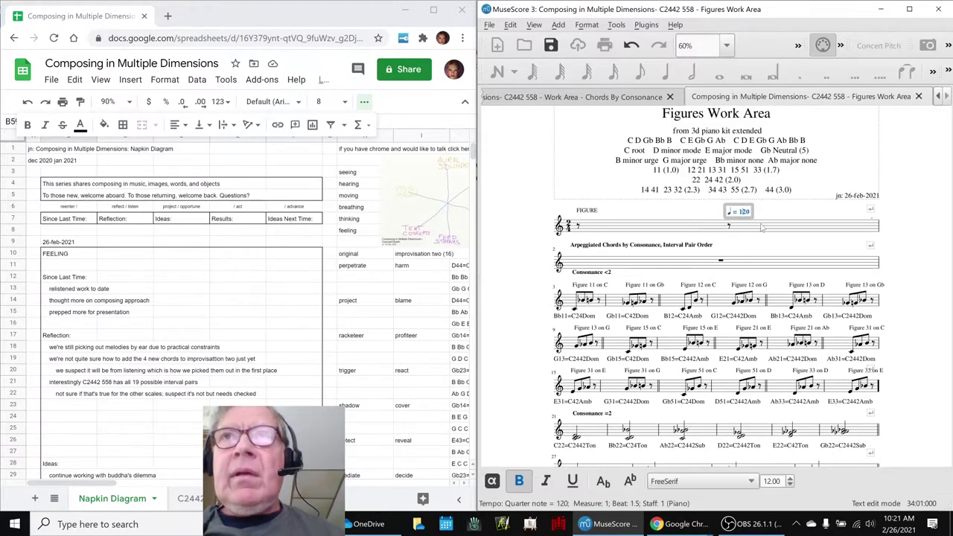
{"action": "key", "text": "BackSpace"}
{"action": "key", "text": "BackSpace"}
{"action": "key", "text": "BackSpace"}
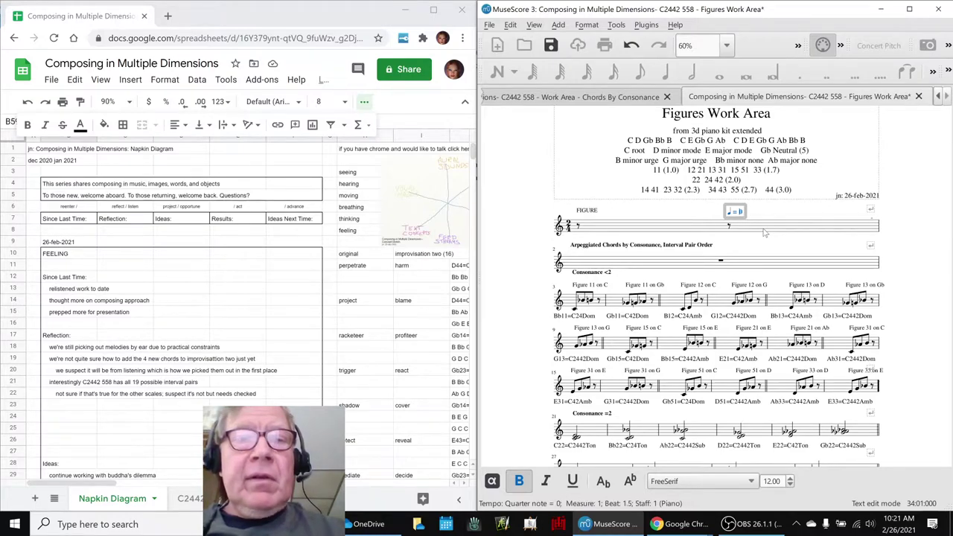
{"action": "type", "text": "360"}
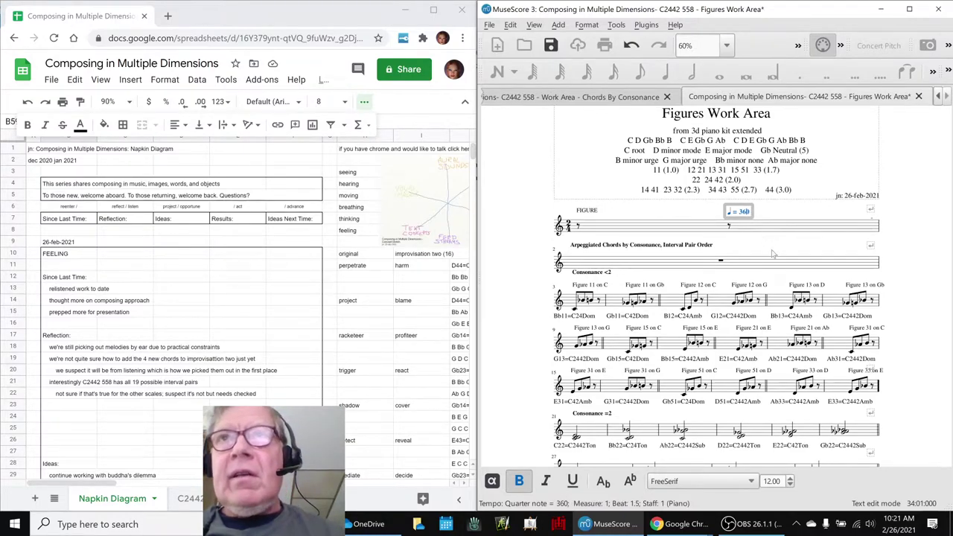
{"action": "key", "text": "Escape"}
{"action": "left_click", "coordinate": [577, 309]}
{"action": "left_click", "coordinate": [523, 298]}
{"action": "key", "text": "space"}
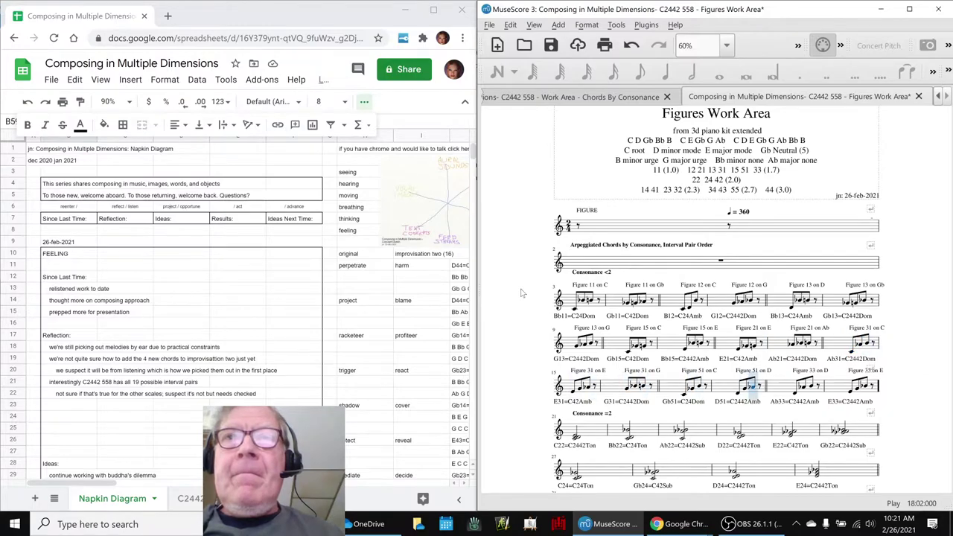
{"action": "key", "text": "space"}
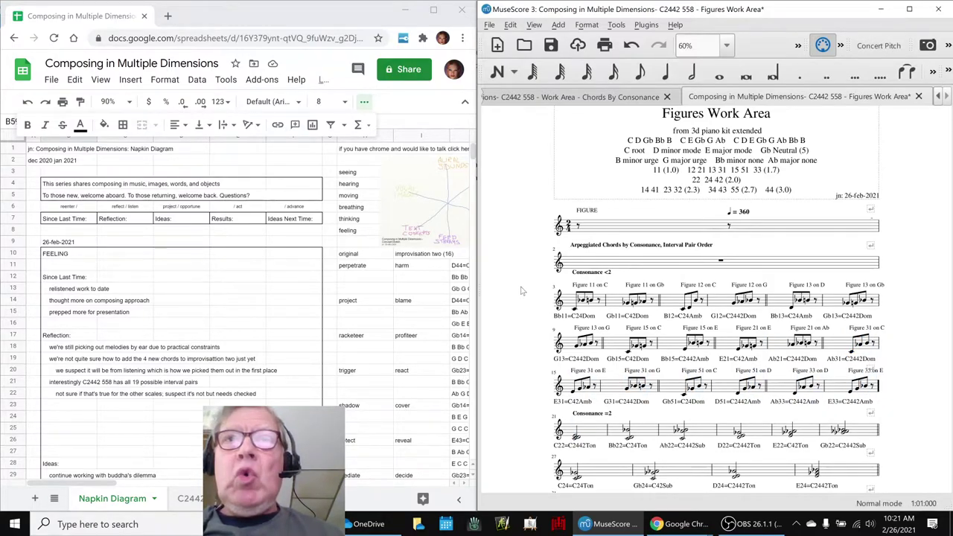
Step: Lower the tempo marking to ♩ = 240 and play the arpeggiated figures again
{"action": "double_click", "coordinate": [743, 214]}
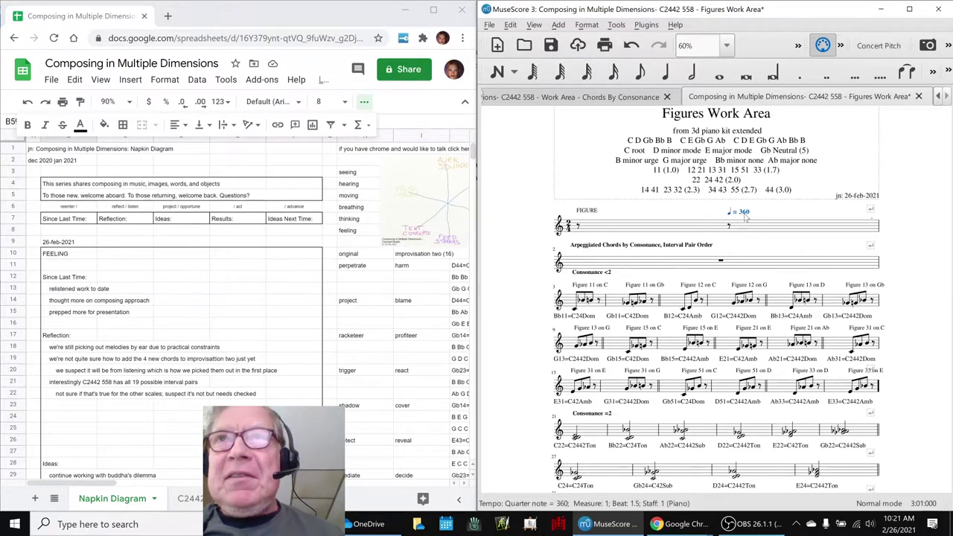
{"action": "key", "text": "BackSpace"}
{"action": "key", "text": "BackSpace"}
{"action": "key", "text": "BackSpace"}
{"action": "type", "text": "240"}
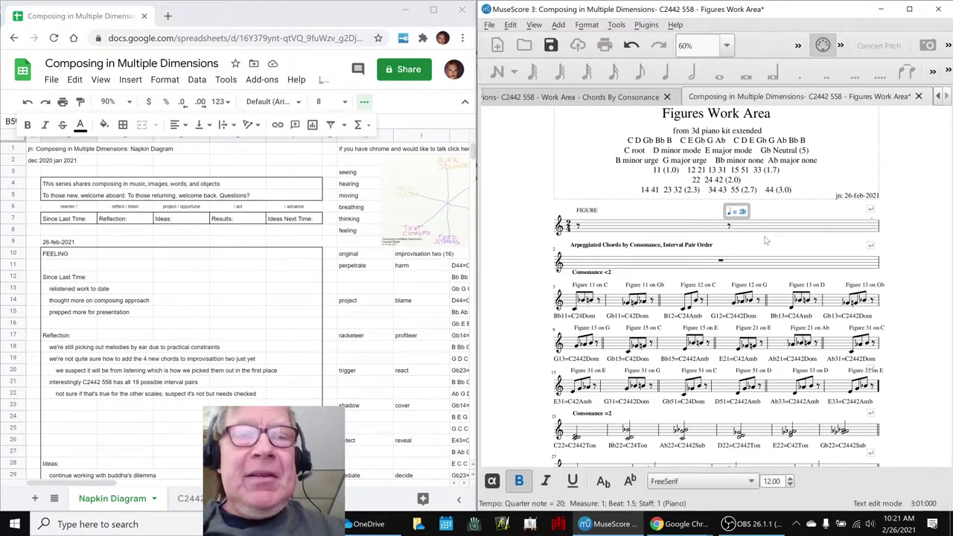
{"action": "left_click", "coordinate": [766, 240]}
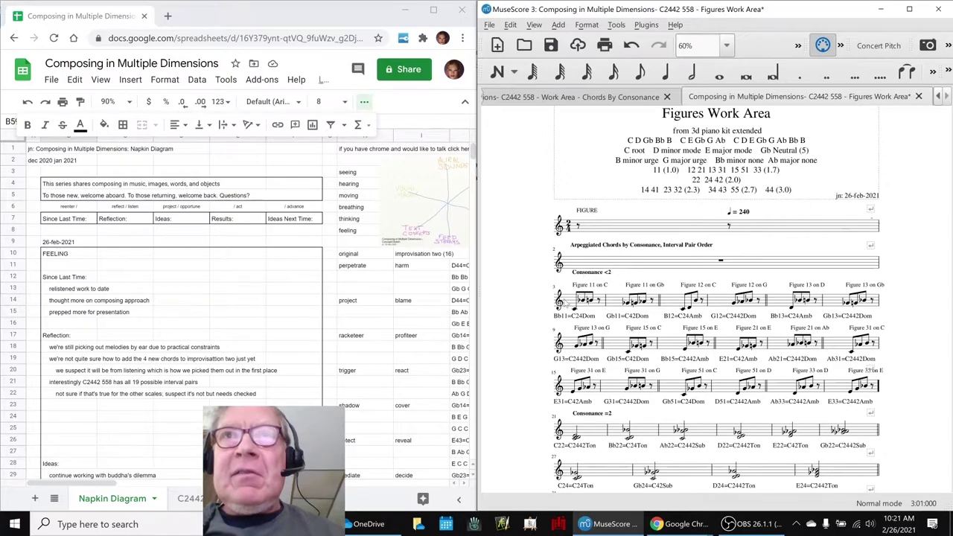
{"action": "left_click", "coordinate": [574, 307]}
{"action": "left_click", "coordinate": [536, 288]}
{"action": "key", "text": "space"}
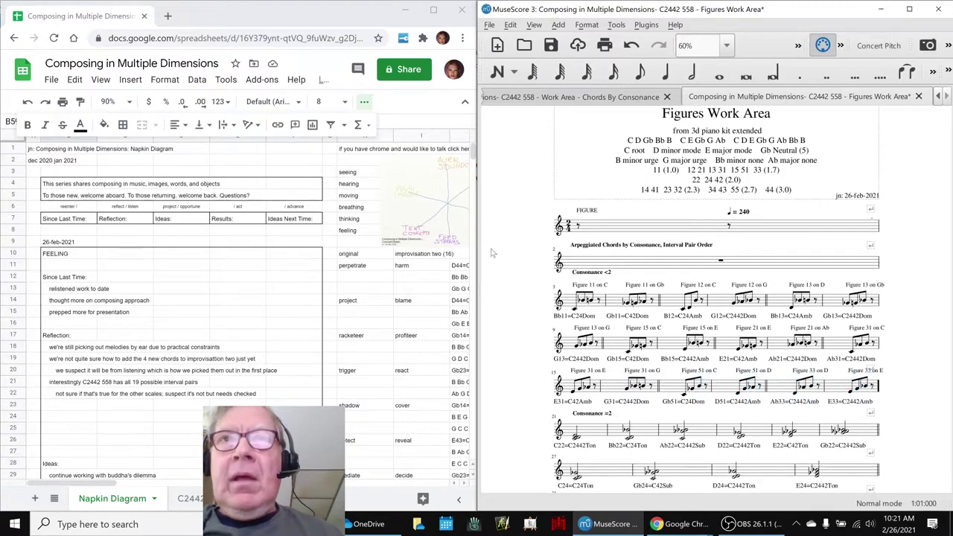
{"action": "scroll", "coordinate": [499, 257], "scroll_direction": "down", "scroll_amount": 3}
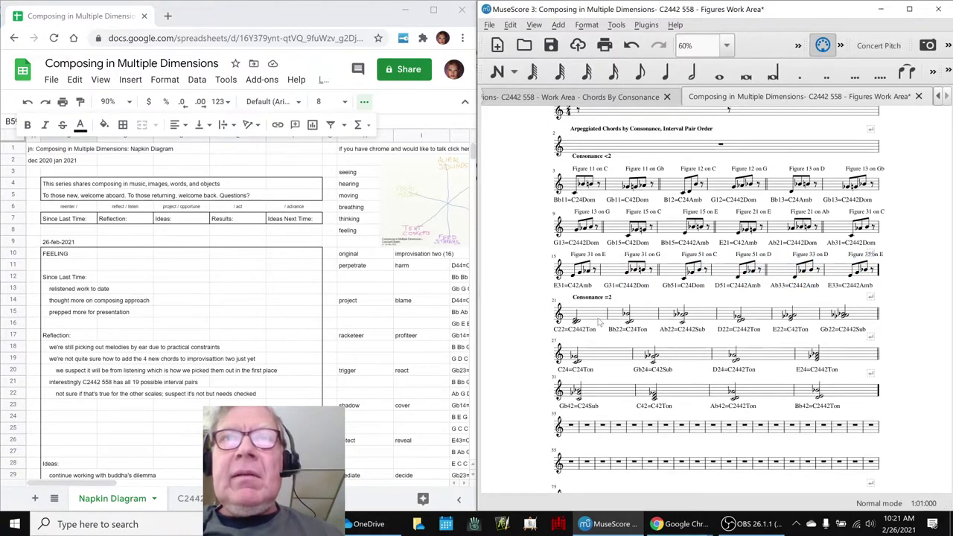
Step: Play the score from measure 21 with the C22 chord
{"action": "left_click", "coordinate": [599, 316]}
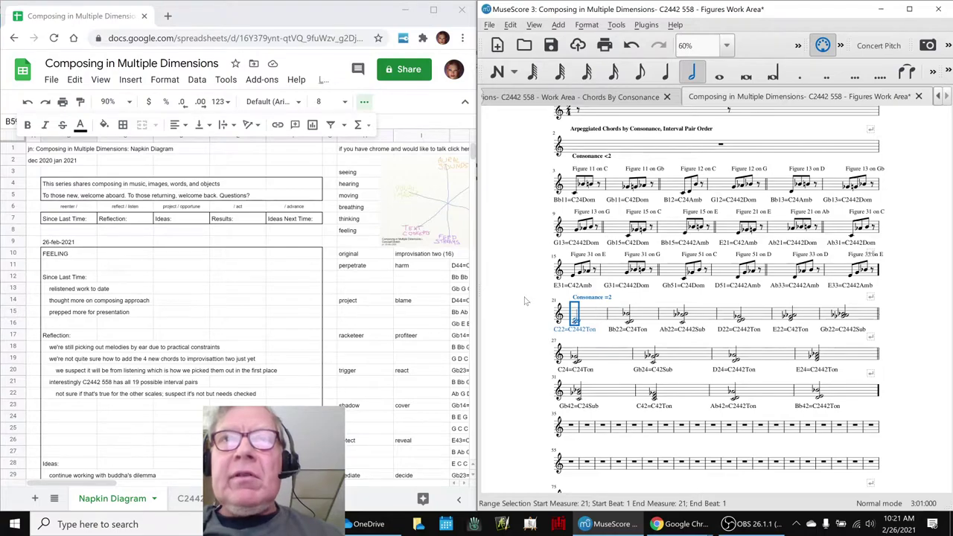
{"action": "key", "text": "space"}
{"action": "key", "text": "space"}
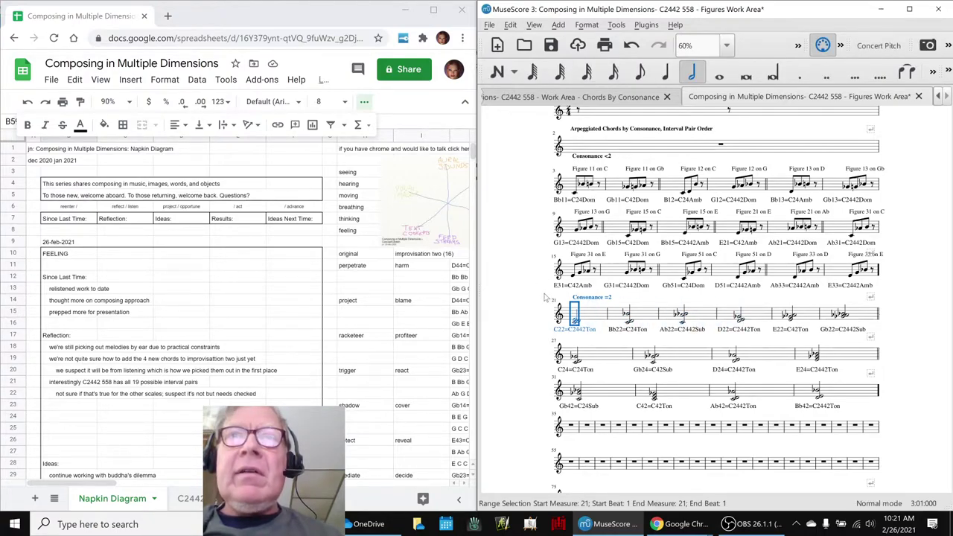
{"action": "left_click", "coordinate": [187, 319]}
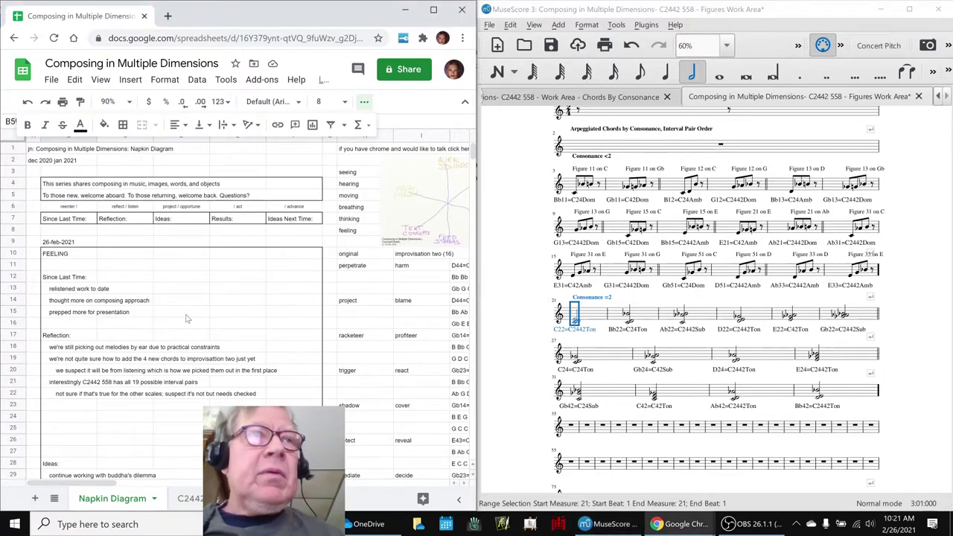
{"action": "scroll", "coordinate": [186, 319], "scroll_direction": "down", "scroll_amount": 14}
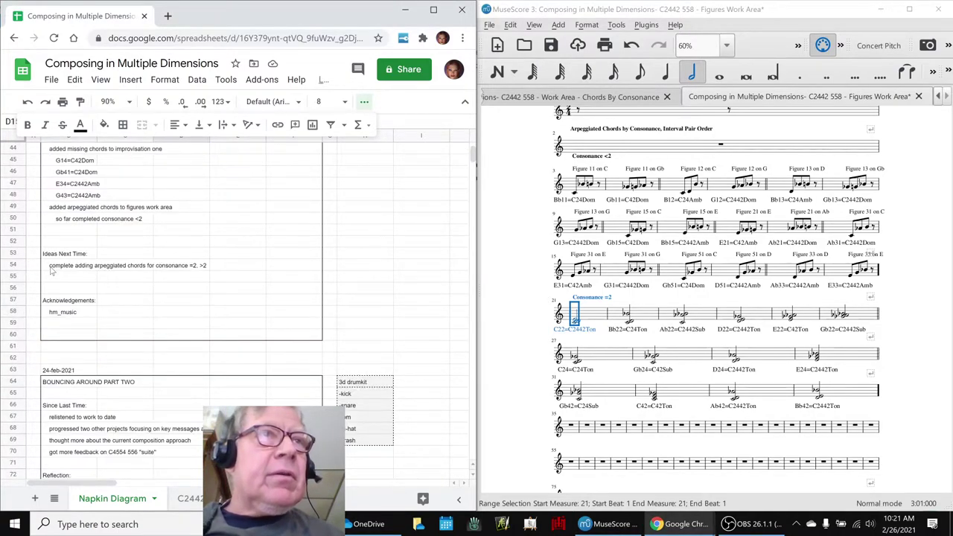
Step: Enter 'resume work with improvisation two incorporating 4 new chords >2 consonance' in cell B55
{"action": "left_click", "coordinate": [59, 268]}
{"action": "left_click", "coordinate": [62, 279]}
{"action": "key", "text": "Return"}
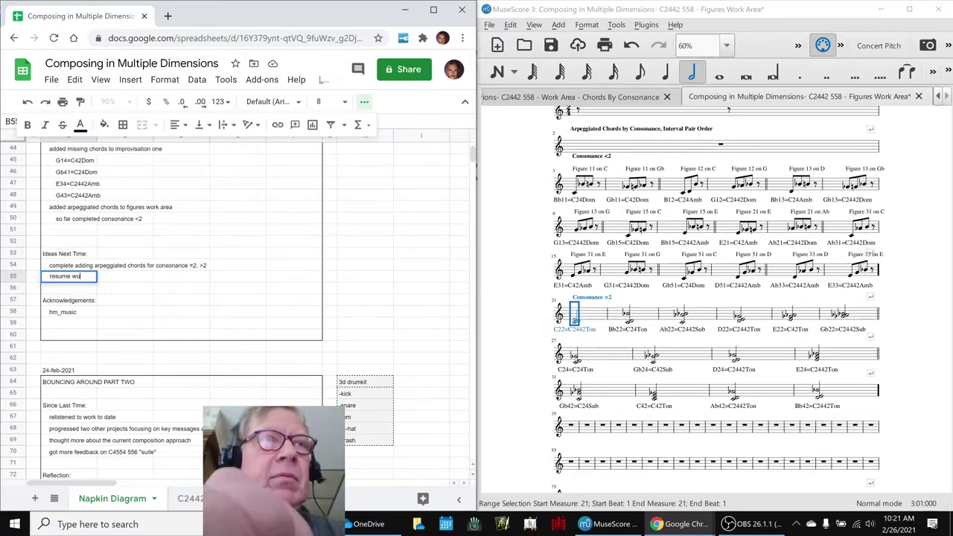
{"action": "type", "text": "resume work with "}
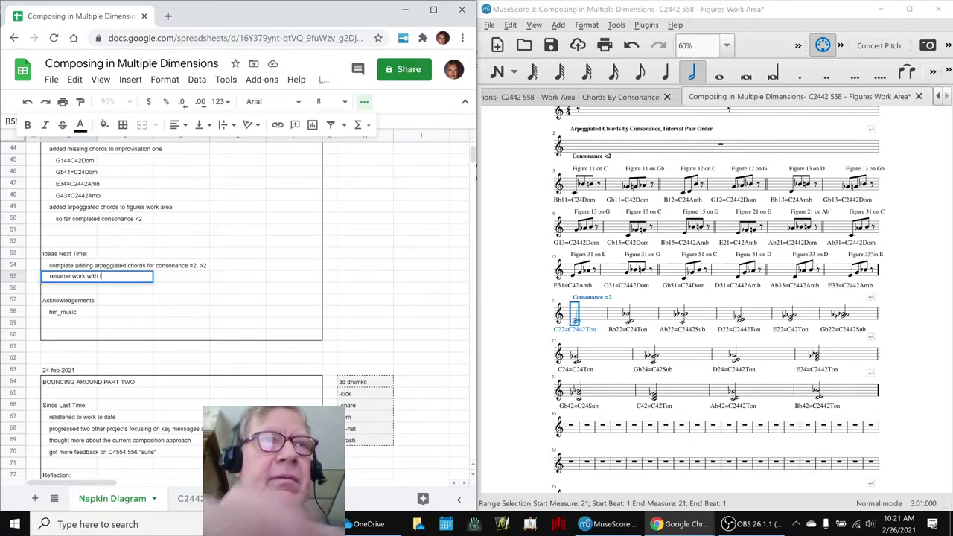
{"action": "type", "text": "improvisation"}
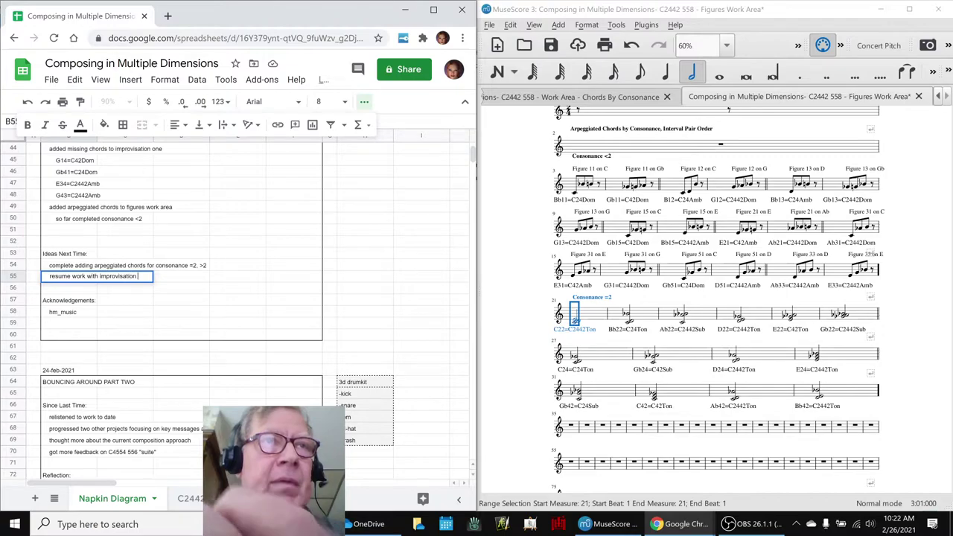
{"action": "type", "text": " two incorpo"}
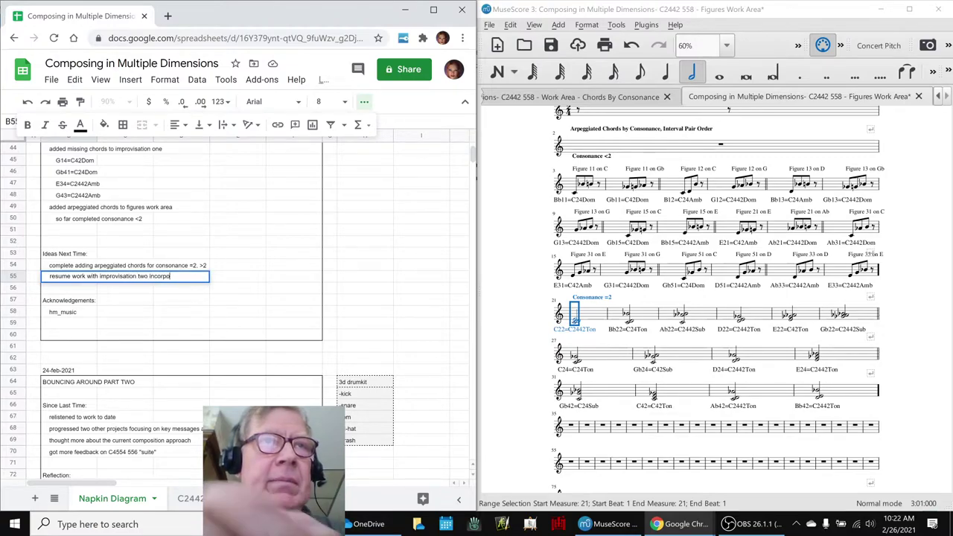
{"action": "type", "text": "rating 4 new chords >2"}
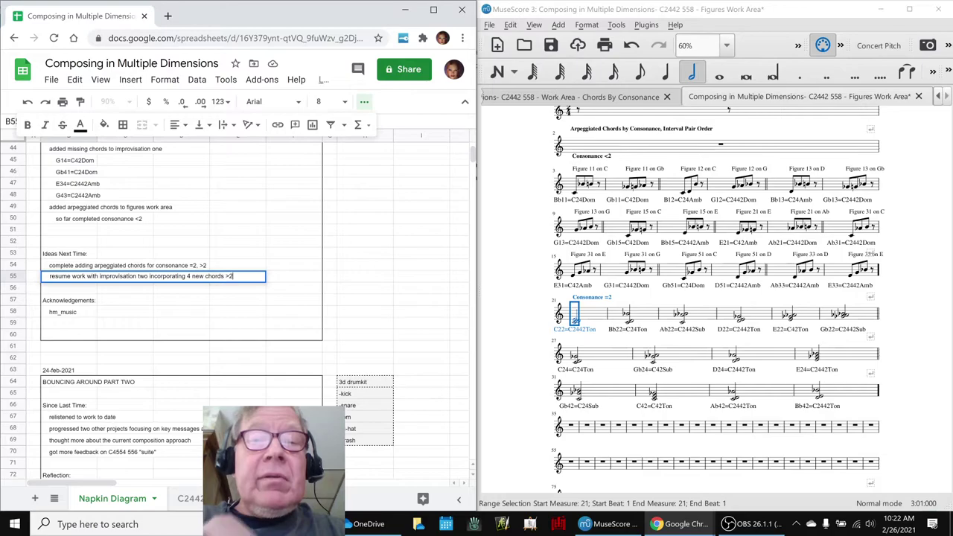
{"action": "type", "text": "consonance"}
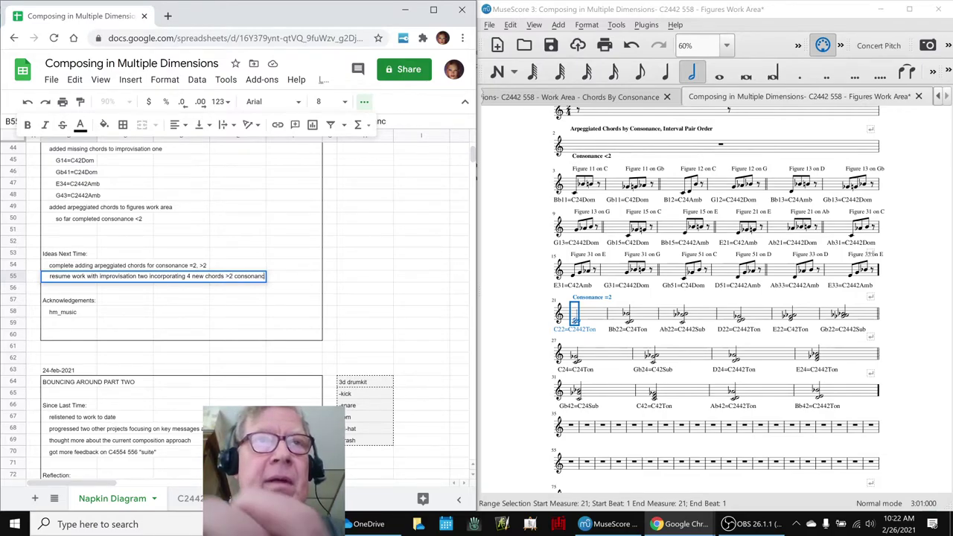
{"action": "key", "text": "Return"}
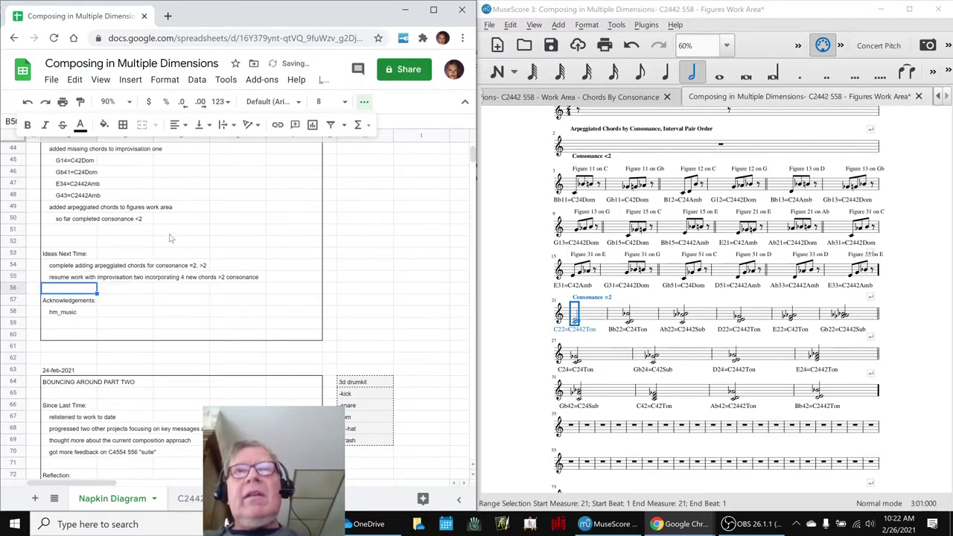
{"action": "left_click", "coordinate": [364, 101]}
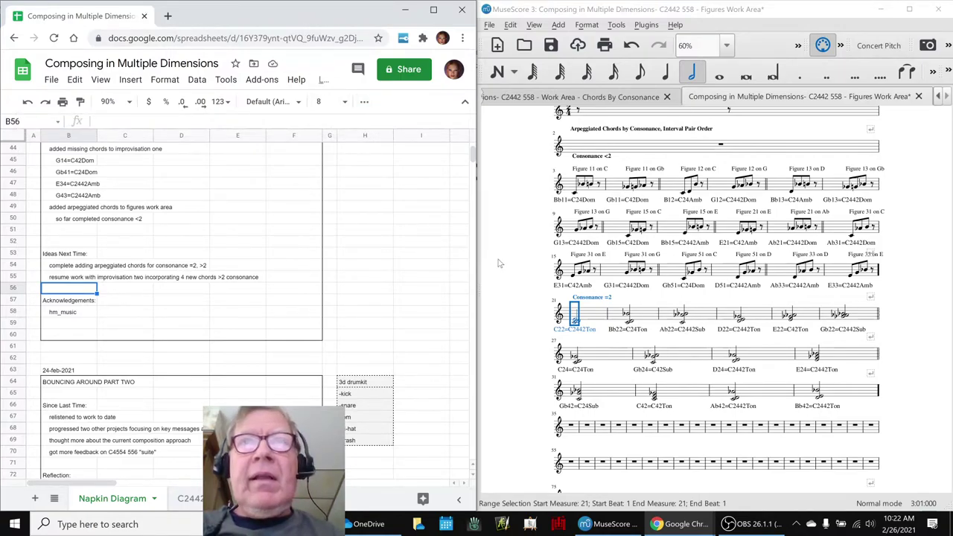
Step: Review the chord table's Gb24=C2442Sub entry in H134 and C22=C2442Ton in H125
{"action": "left_click", "coordinate": [518, 259]}
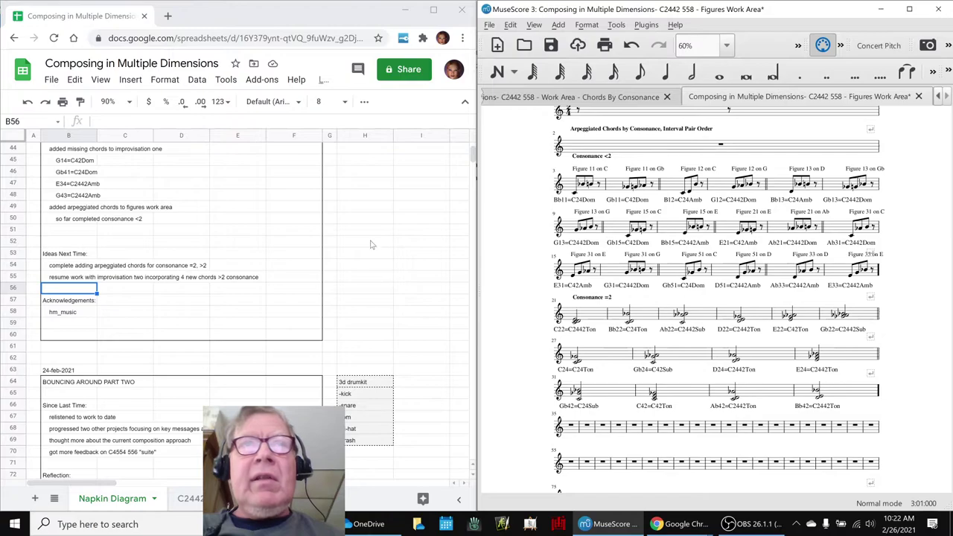
{"action": "scroll", "coordinate": [370, 245], "scroll_direction": "up", "scroll_amount": 8}
{"action": "scroll", "coordinate": [370, 244], "scroll_direction": "down", "scroll_amount": 20}
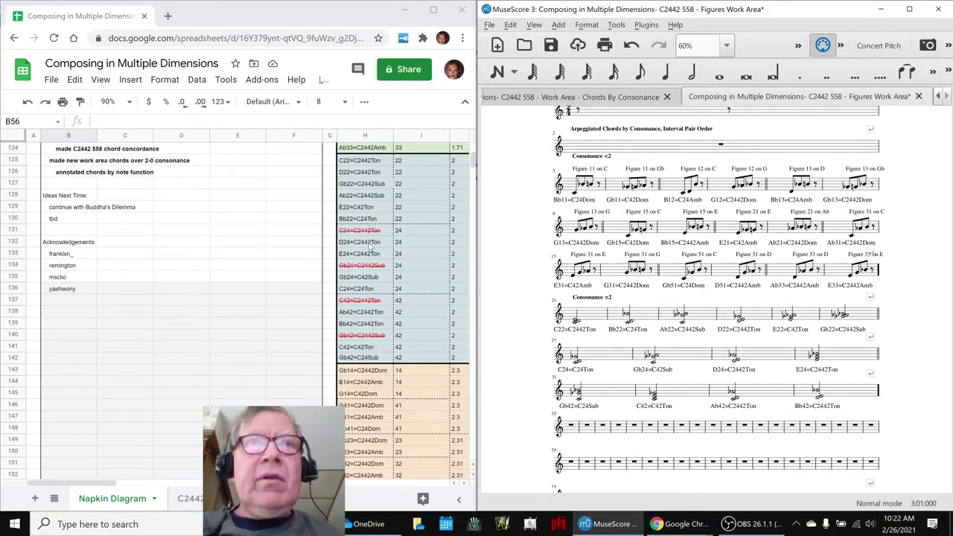
{"action": "left_click", "coordinate": [370, 265]}
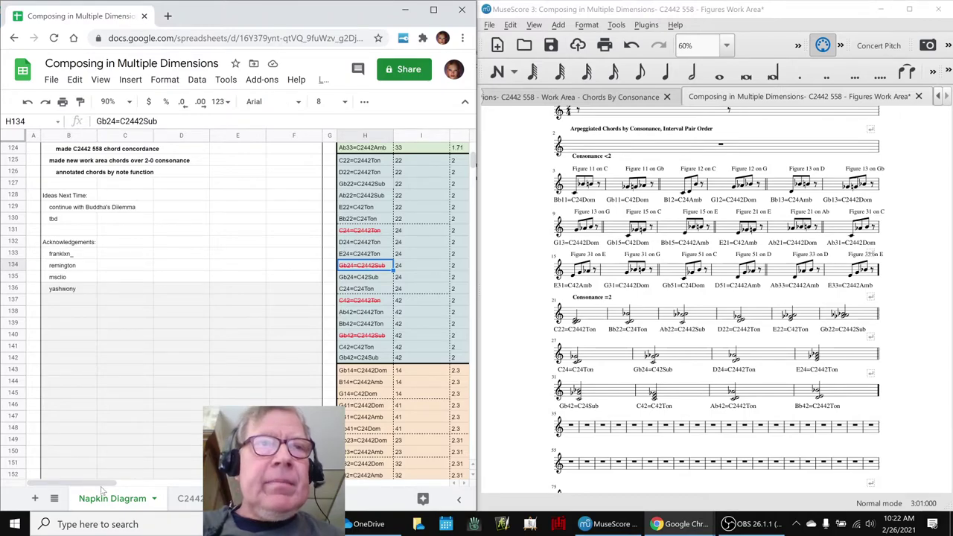
{"action": "left_click_drag", "start_coordinate": [102, 483], "coordinate": [138, 485]}
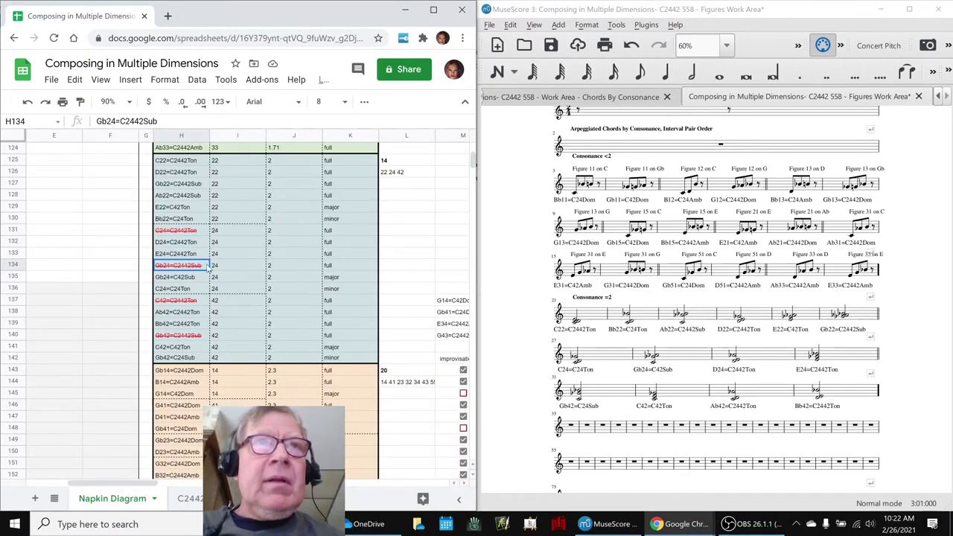
{"action": "left_click", "coordinate": [172, 162]}
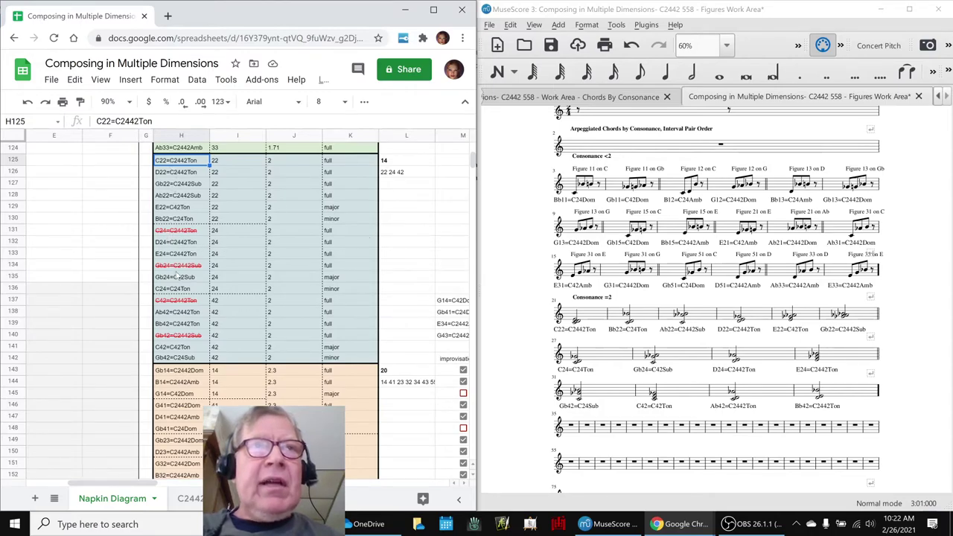
{"action": "left_click", "coordinate": [504, 276]}
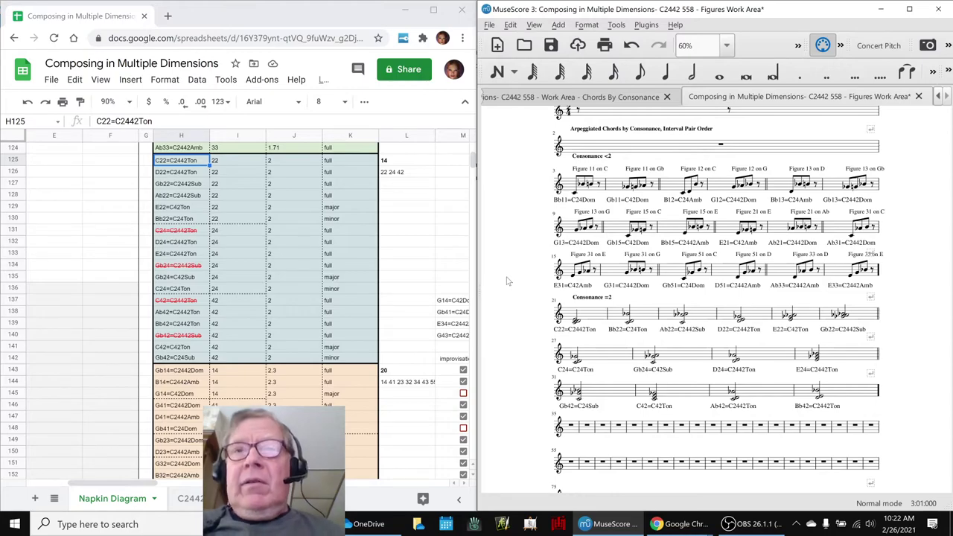
Step: Bring up OBS Studio's main window with its 'Composing in Multiple Dimensions Part 55 - FEELING' stream information
{"action": "left_click", "coordinate": [750, 524]}
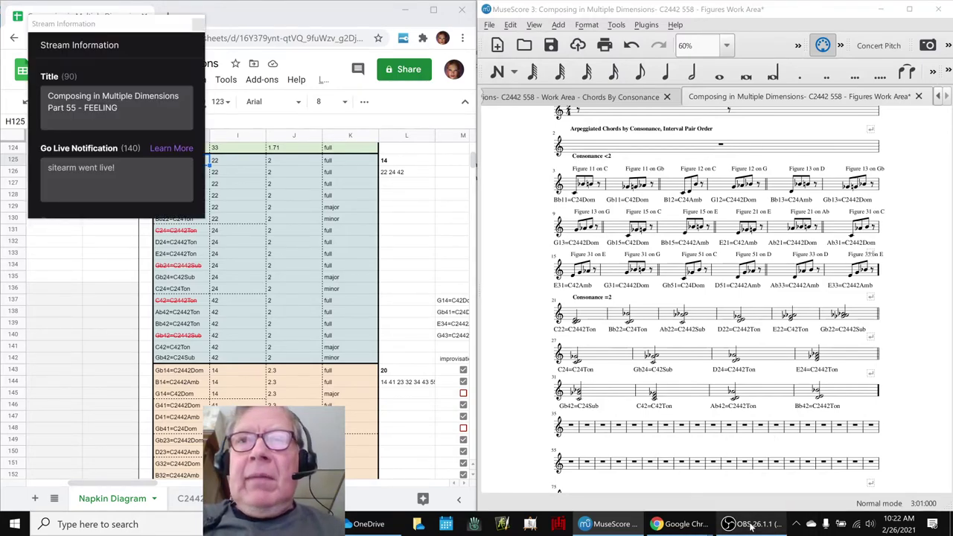